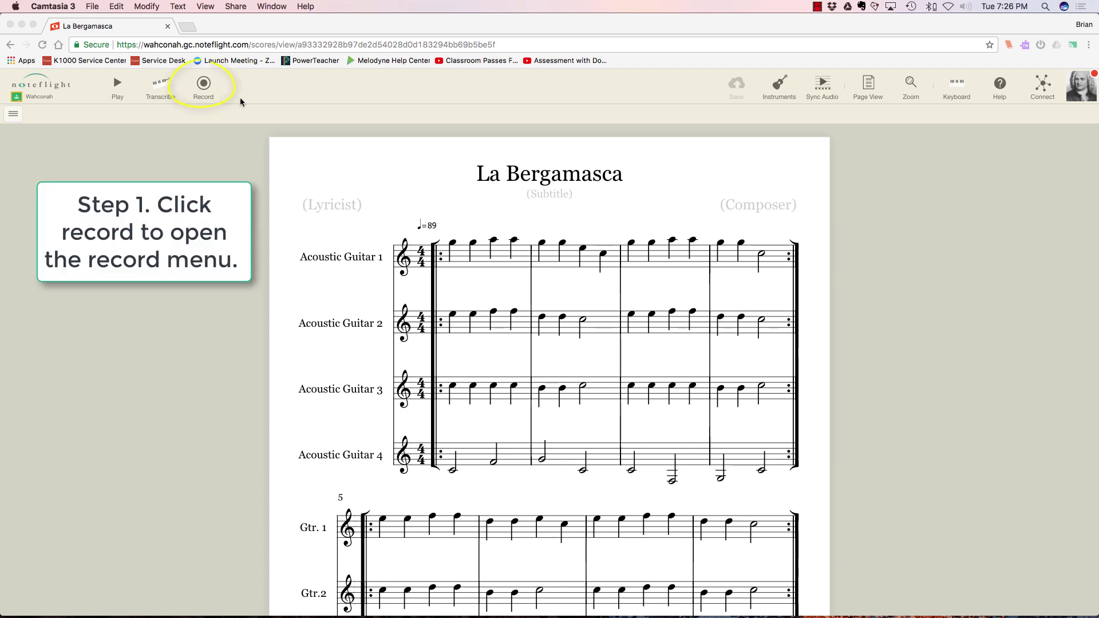
# Enter record mode on La Bergamasca with the mixer listing all four guitar tracks.
pyautogui.click(206, 87)
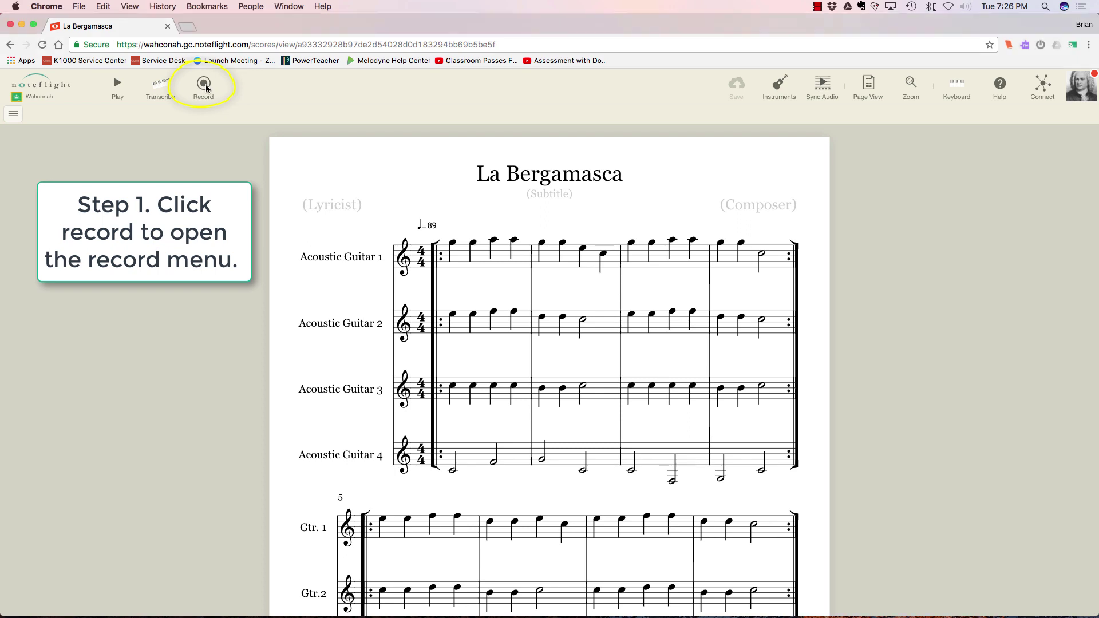
pyautogui.click(205, 84)
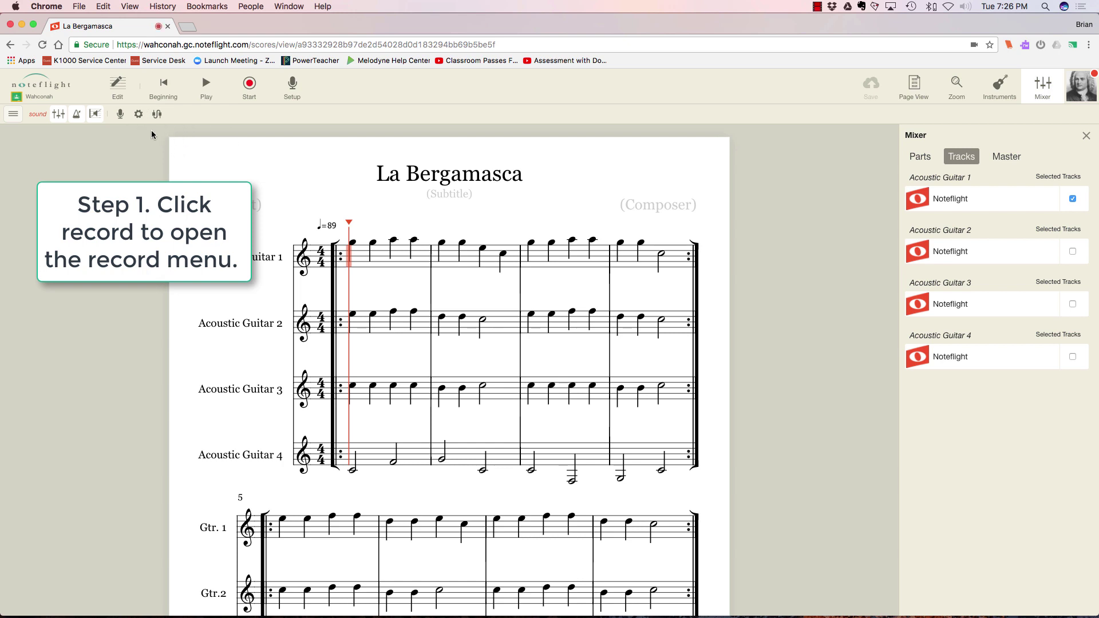
# Confirm Built-in Microphone as the recording input device in Input Selection.
pyautogui.click(157, 115)
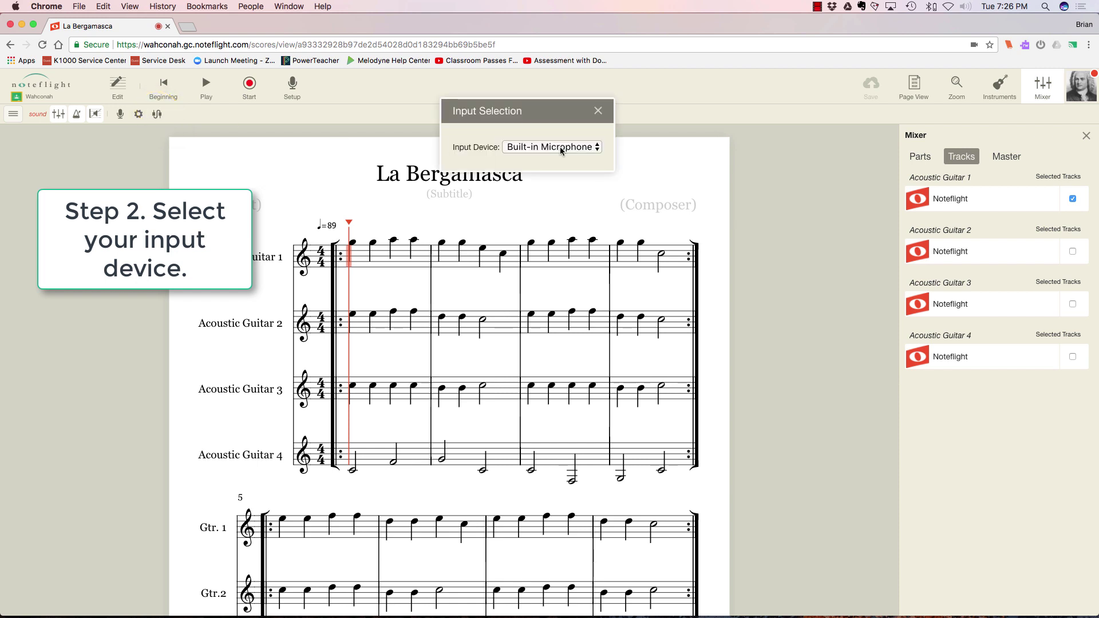
pyautogui.click(595, 147)
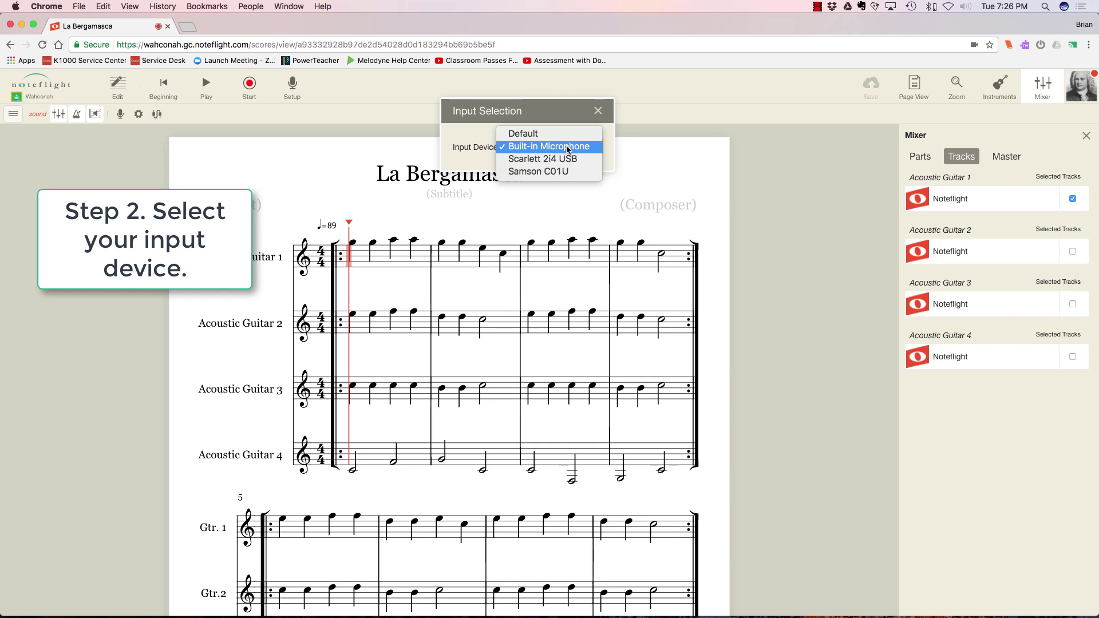
pyautogui.click(568, 147)
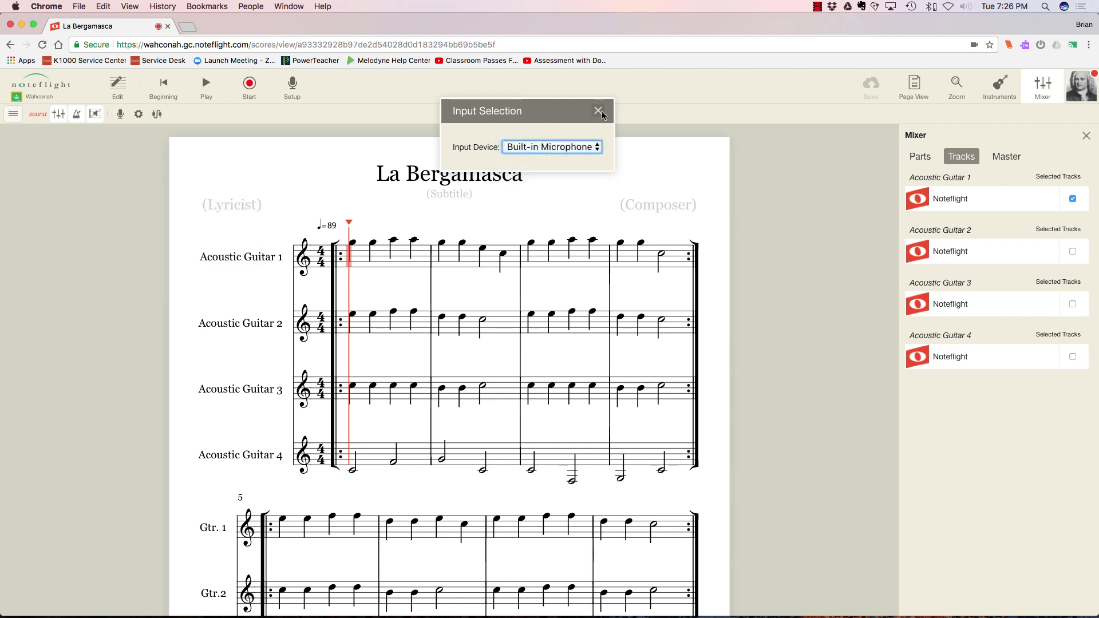
pyautogui.click(599, 111)
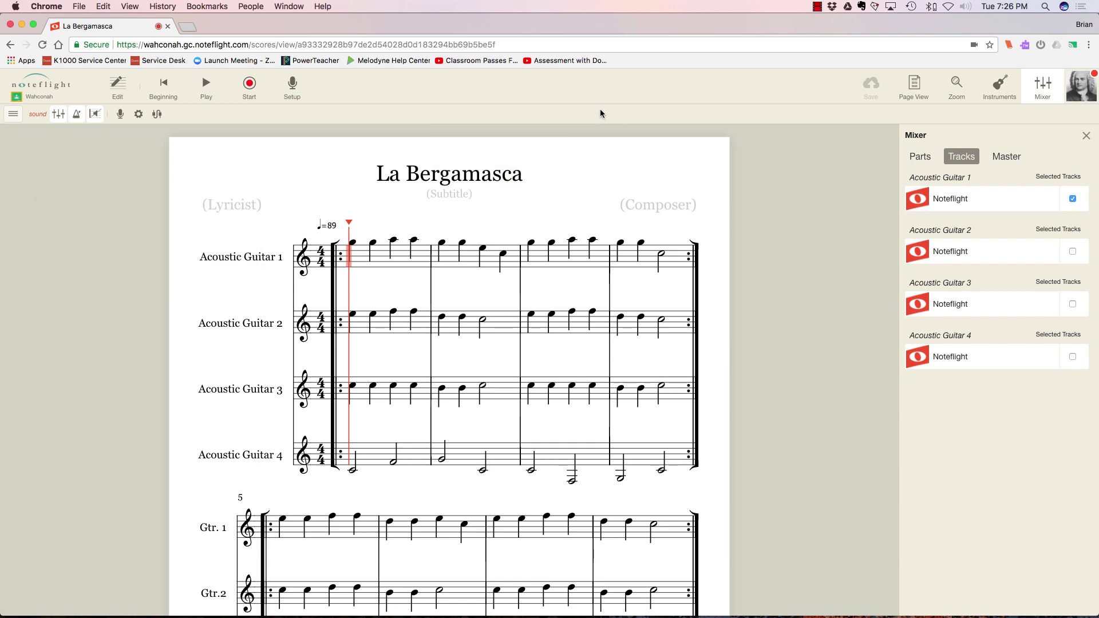
# Run the mic volume check, retry after 'too loud', then proceed to audio timing.
pyautogui.click(290, 89)
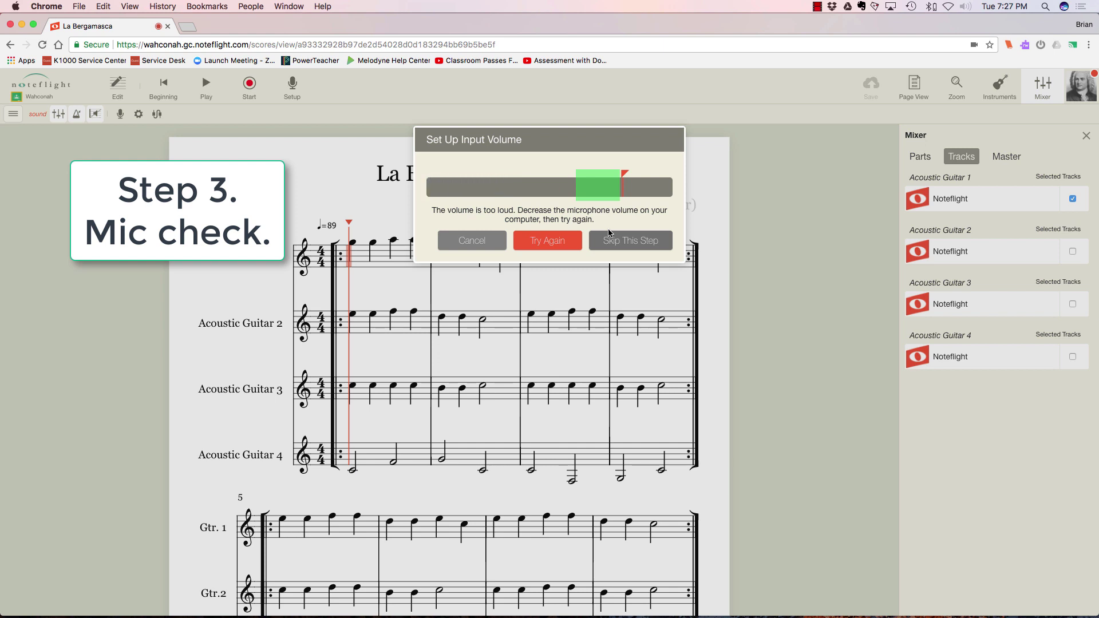
pyautogui.click(566, 241)
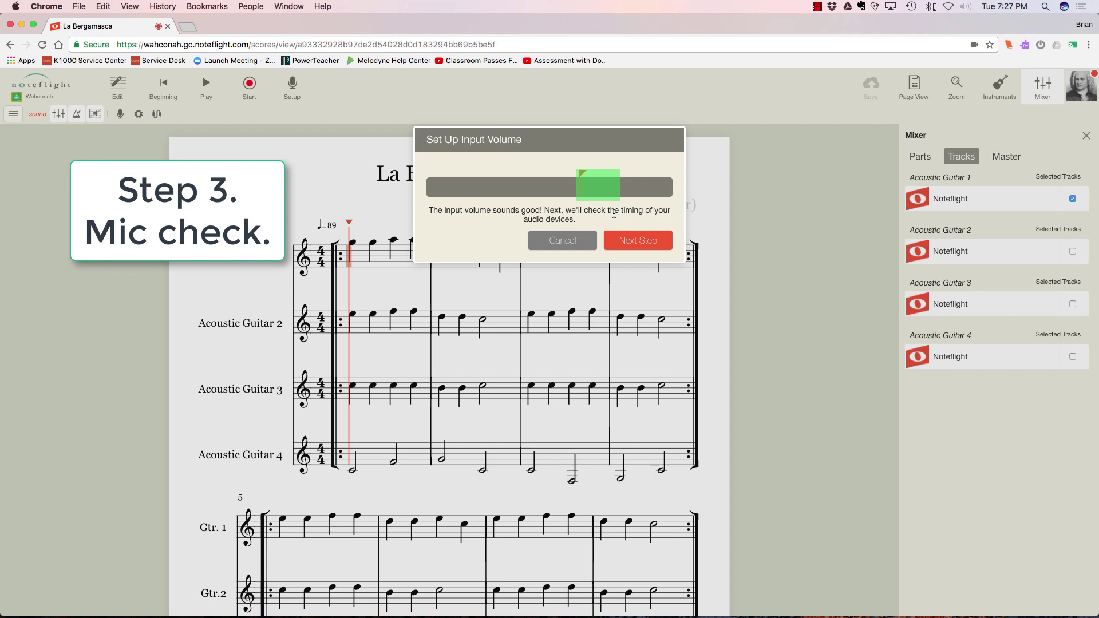
pyautogui.click(639, 243)
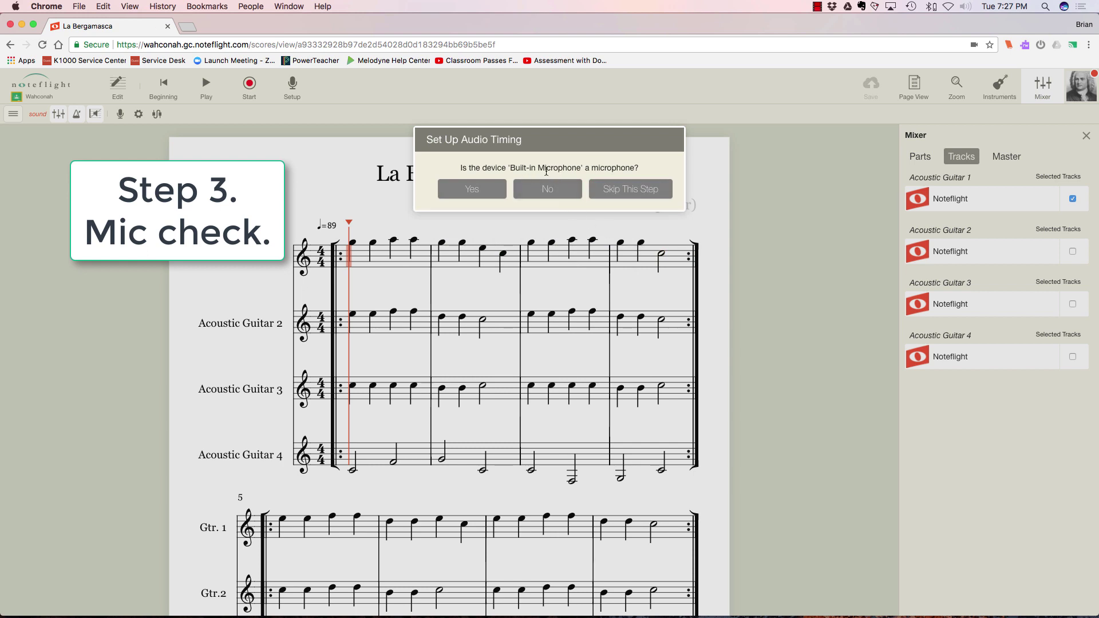
# Confirm Built-in Microphone is a microphone and measure mic-to-speaker timing.
pyautogui.click(488, 189)
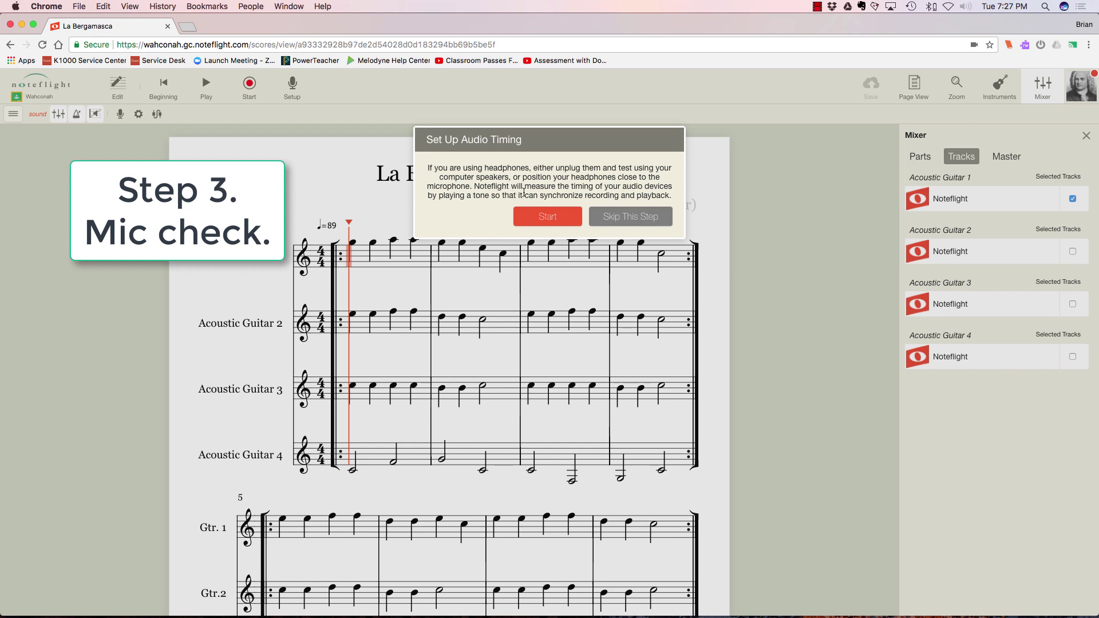
pyautogui.click(524, 222)
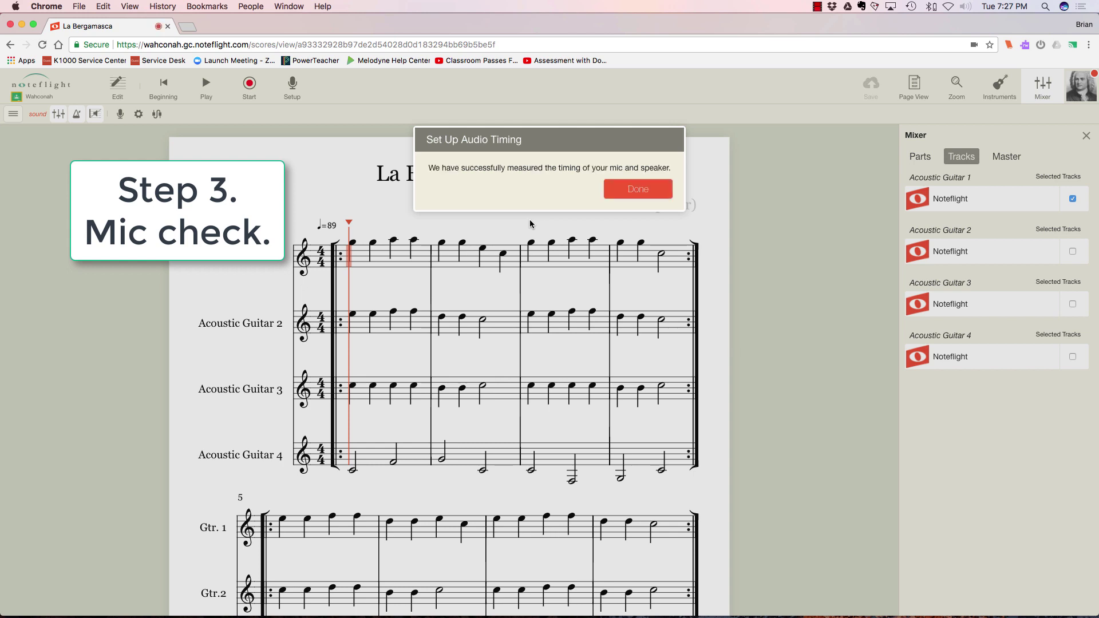
pyautogui.click(649, 195)
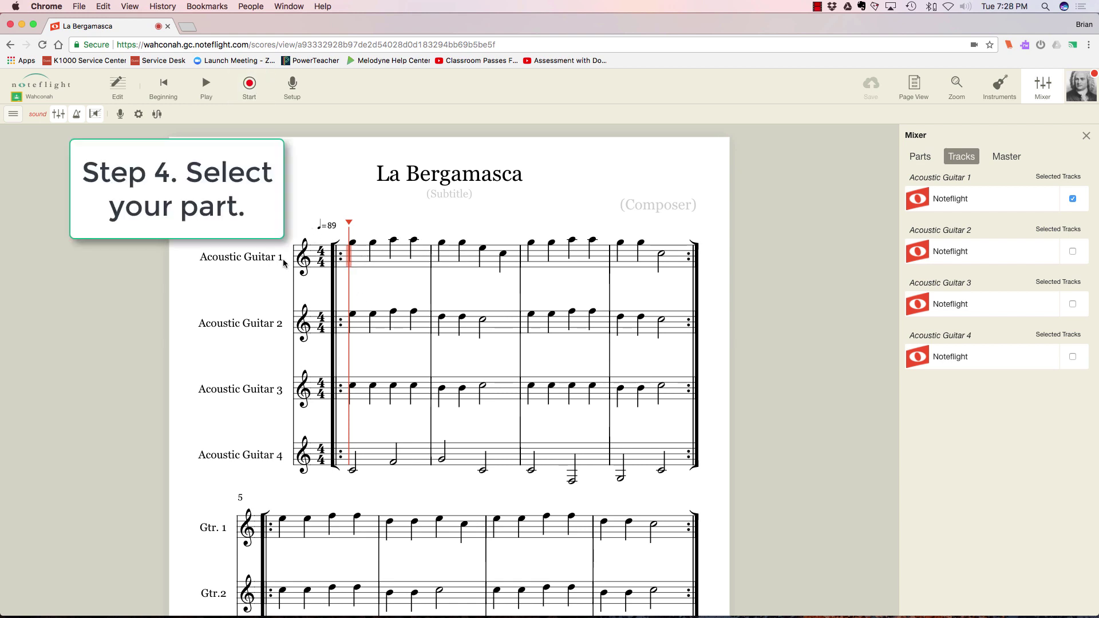
# Place the recording start point on the first beat of the Acoustic Guitar 3 staff.
pyautogui.click(358, 316)
pyautogui.click(356, 395)
pyautogui.click(353, 325)
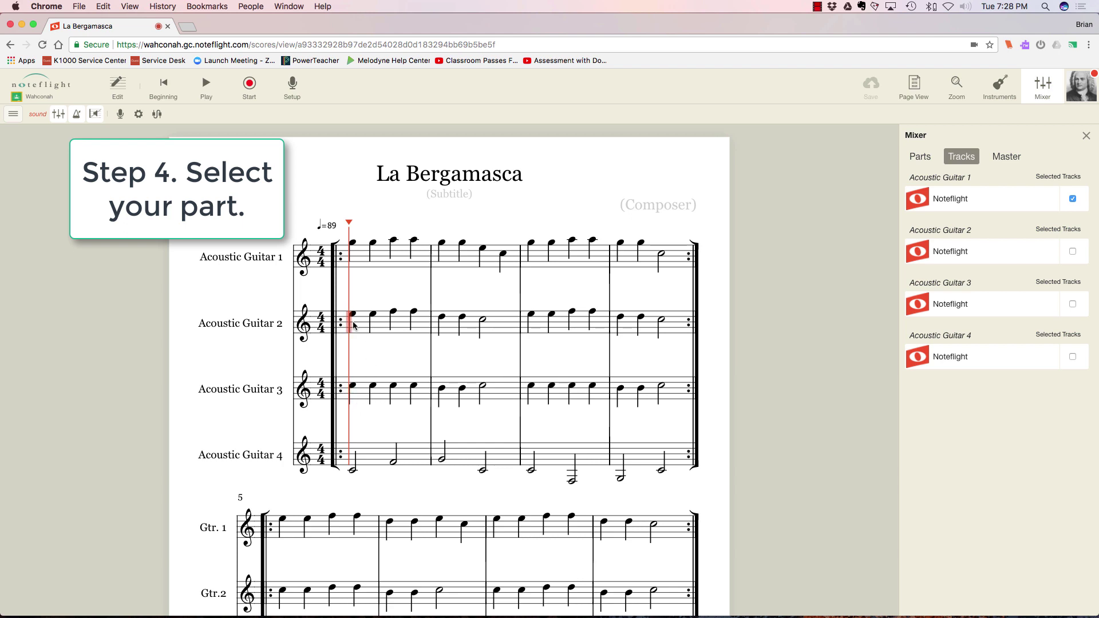
pyautogui.click(355, 401)
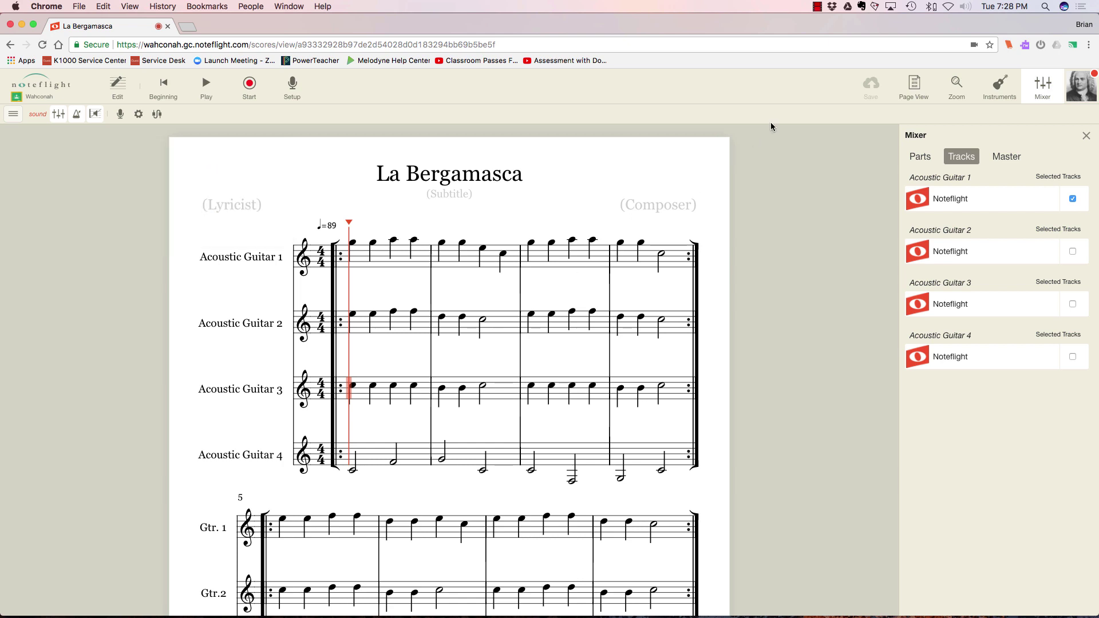
# Switch the score layout from Page View to Strip View.
pyautogui.click(913, 86)
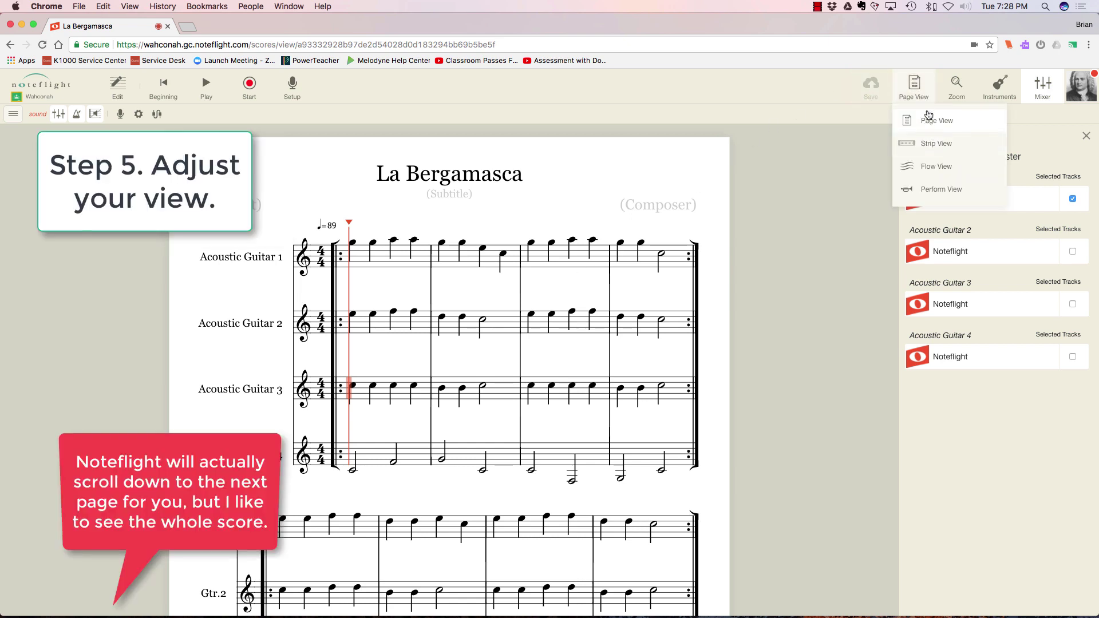
pyautogui.click(938, 143)
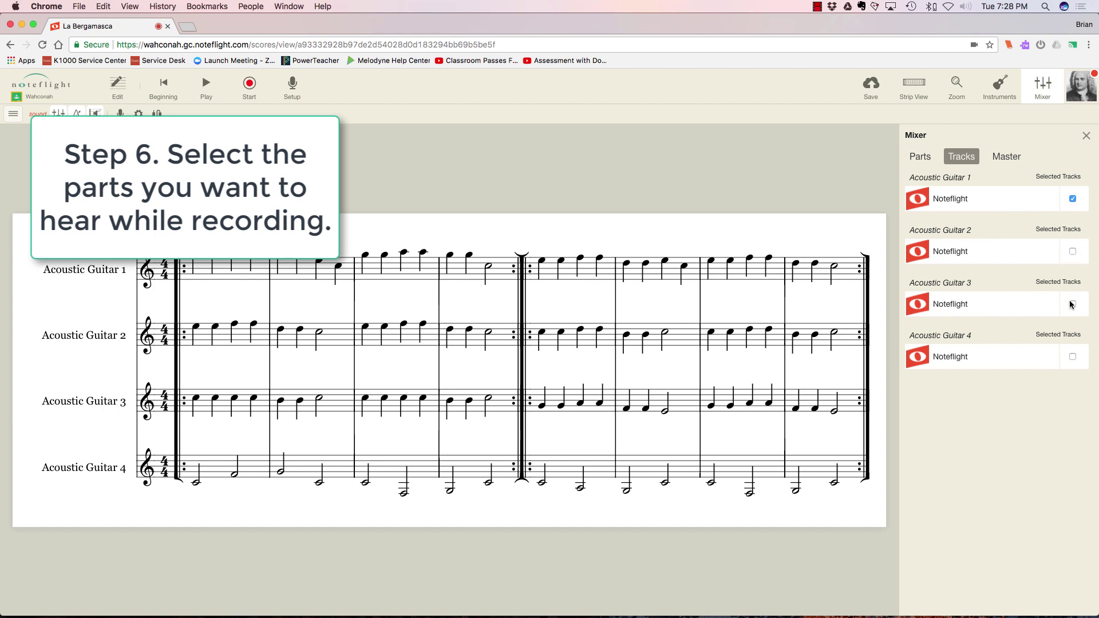
# Select Acoustic Guitar 2 and 4 for playback, leaving Guitar 3 unselected.
pyautogui.click(1073, 252)
pyautogui.click(1072, 356)
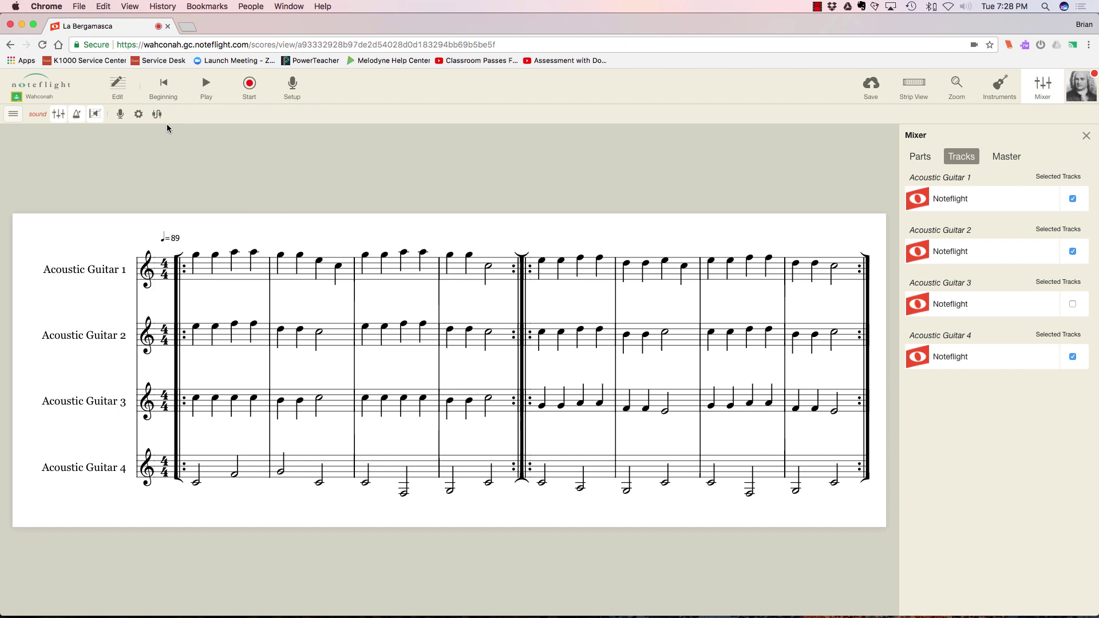
# Turn on the metronome and set the count-in to 1 measure.
pyautogui.click(78, 115)
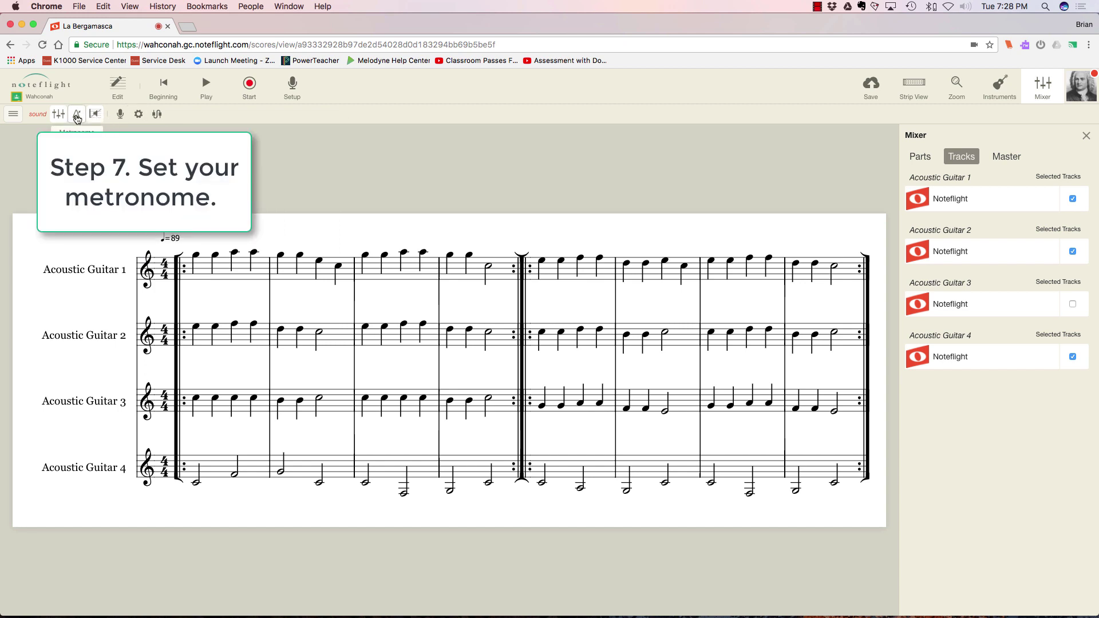
pyautogui.click(138, 115)
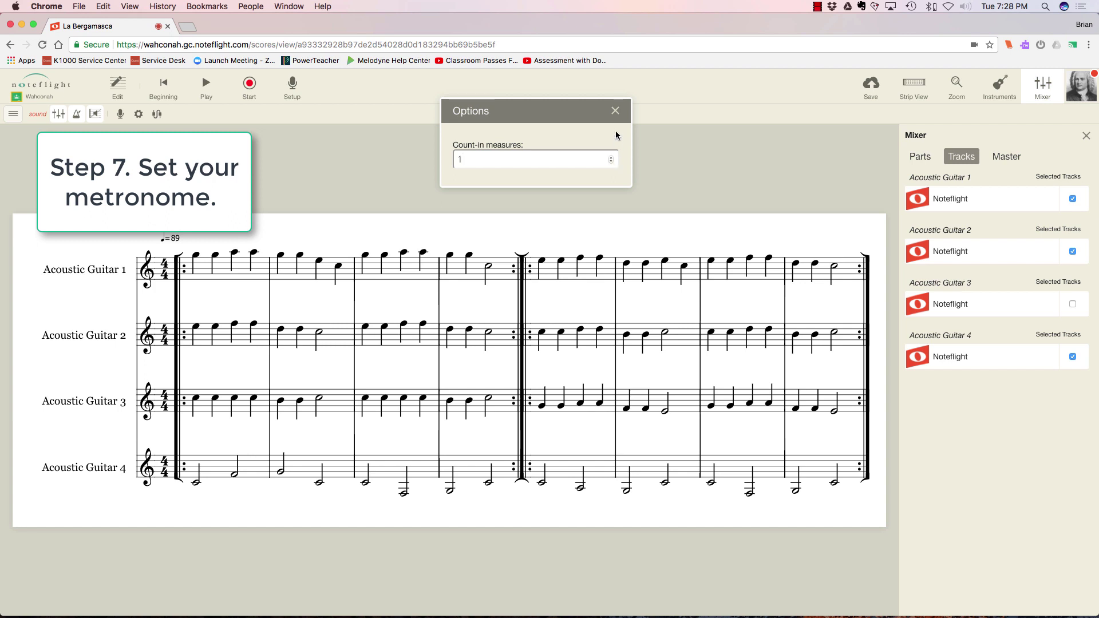
pyautogui.click(617, 110)
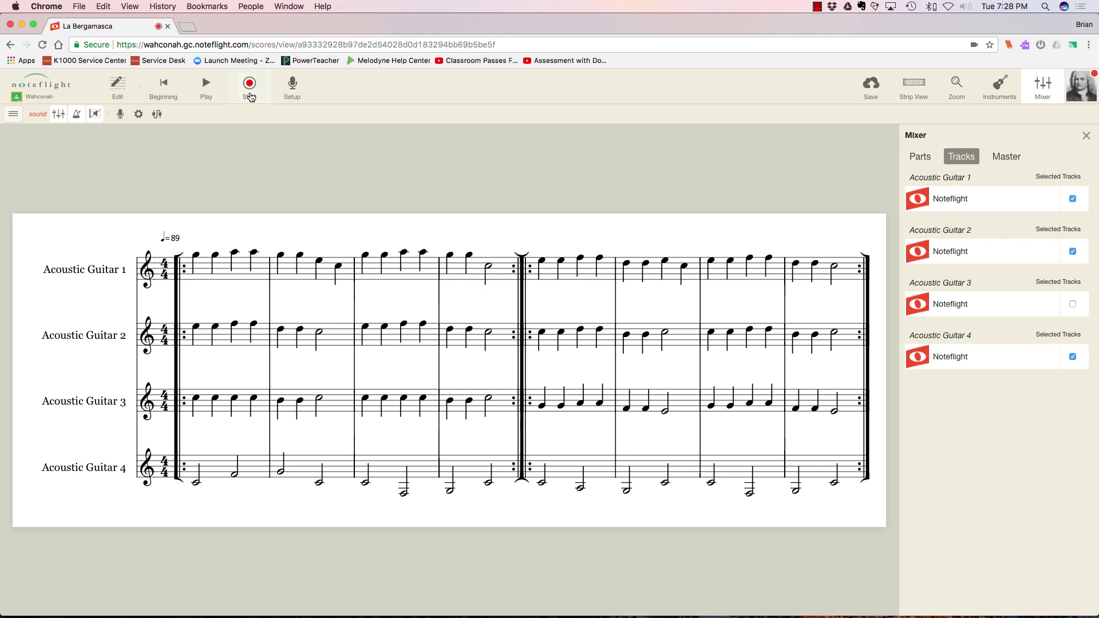
# Record a take after the count-in, creating an audio track under Acoustic Guitar 3.
pyautogui.click(250, 86)
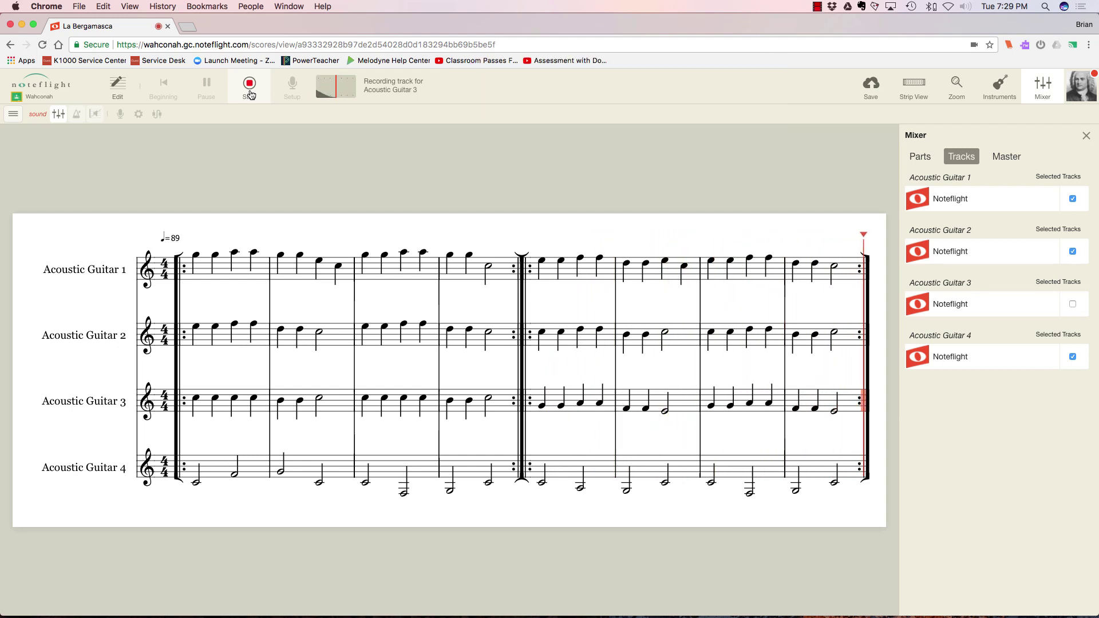
pyautogui.click(250, 92)
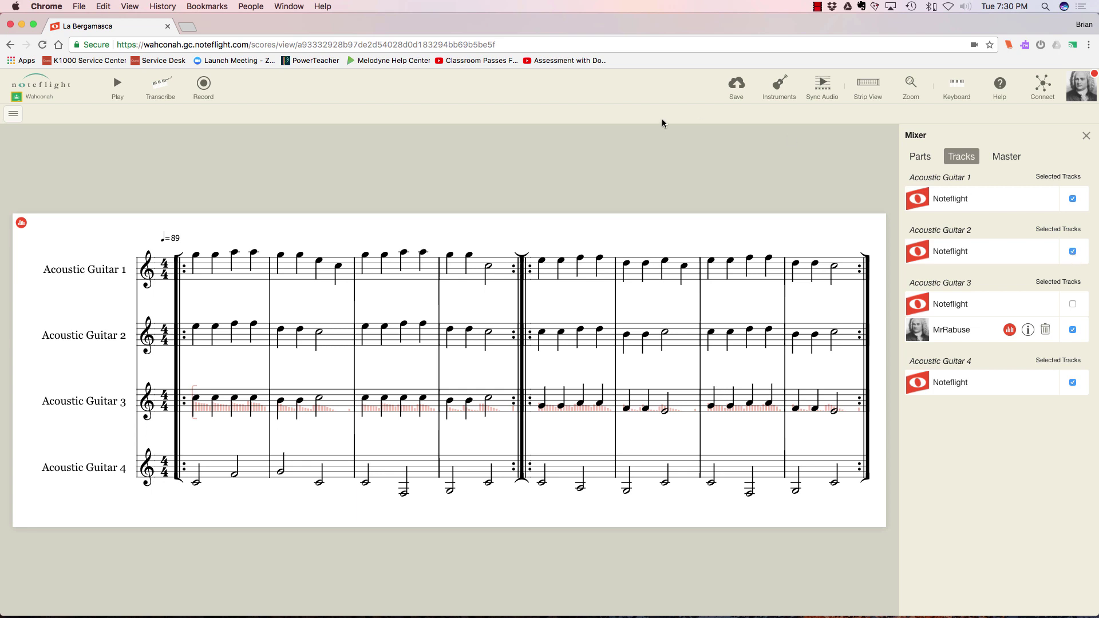
pyautogui.click(110, 87)
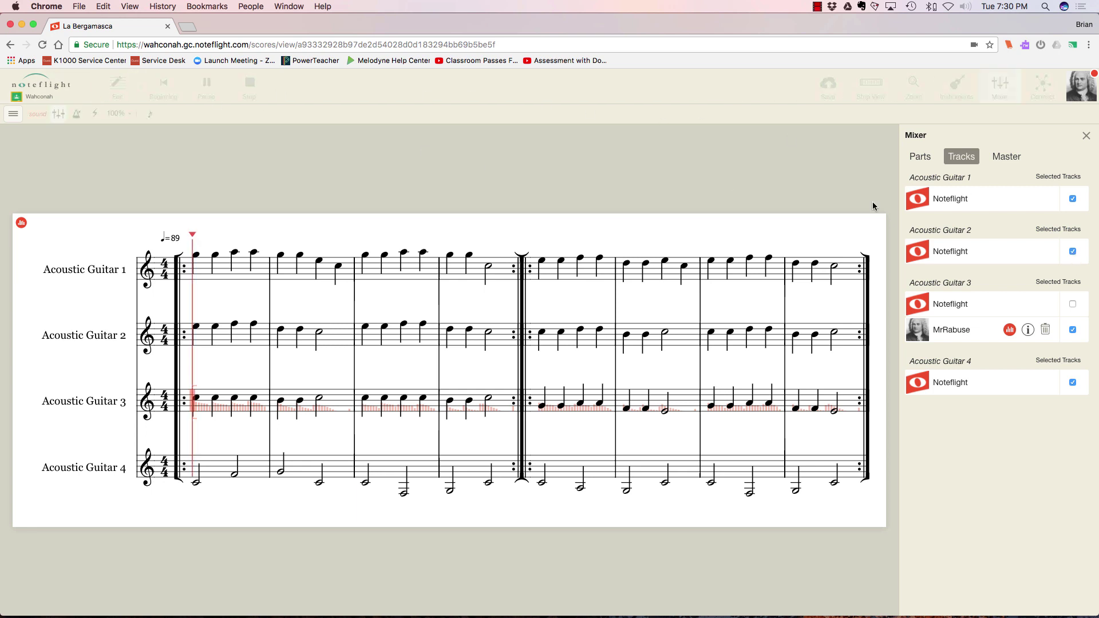
pyautogui.click(1073, 199)
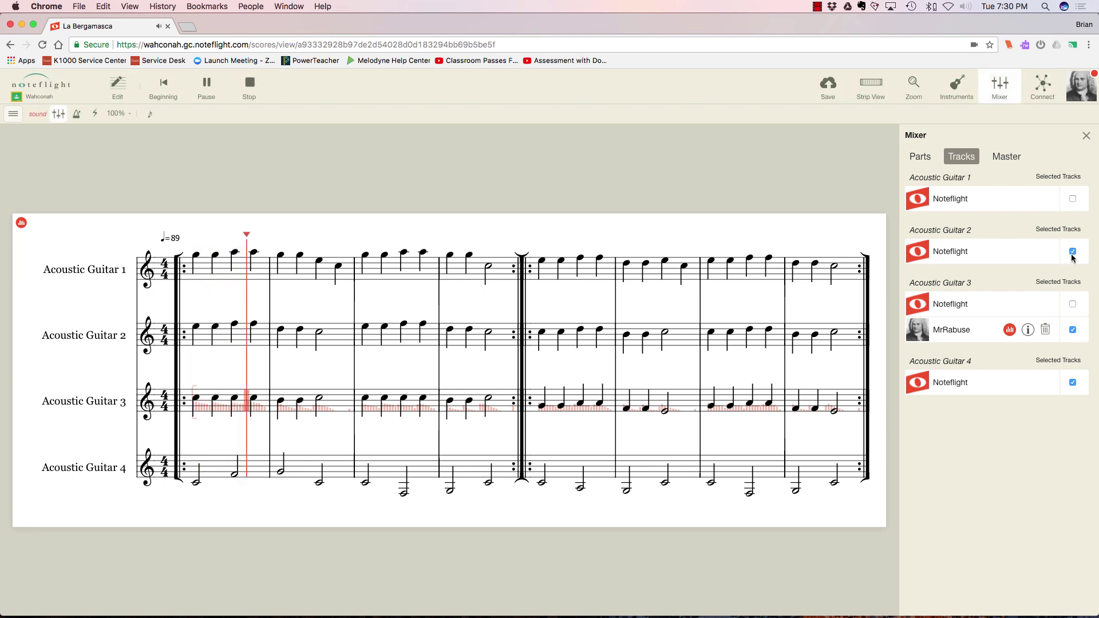
pyautogui.click(1072, 252)
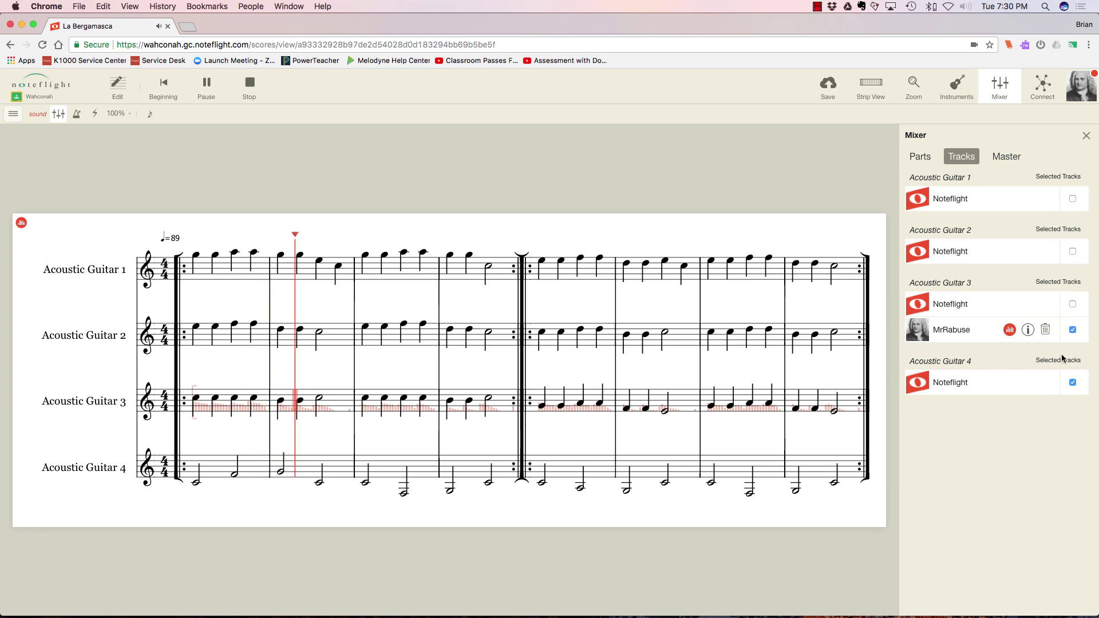
pyautogui.click(1072, 382)
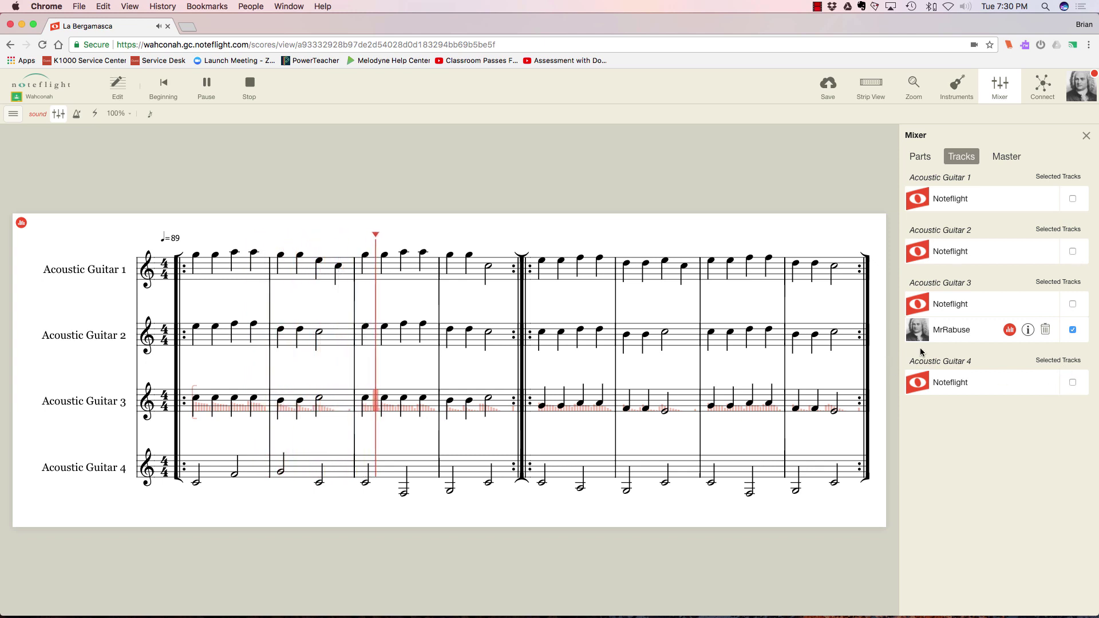
pyautogui.click(250, 83)
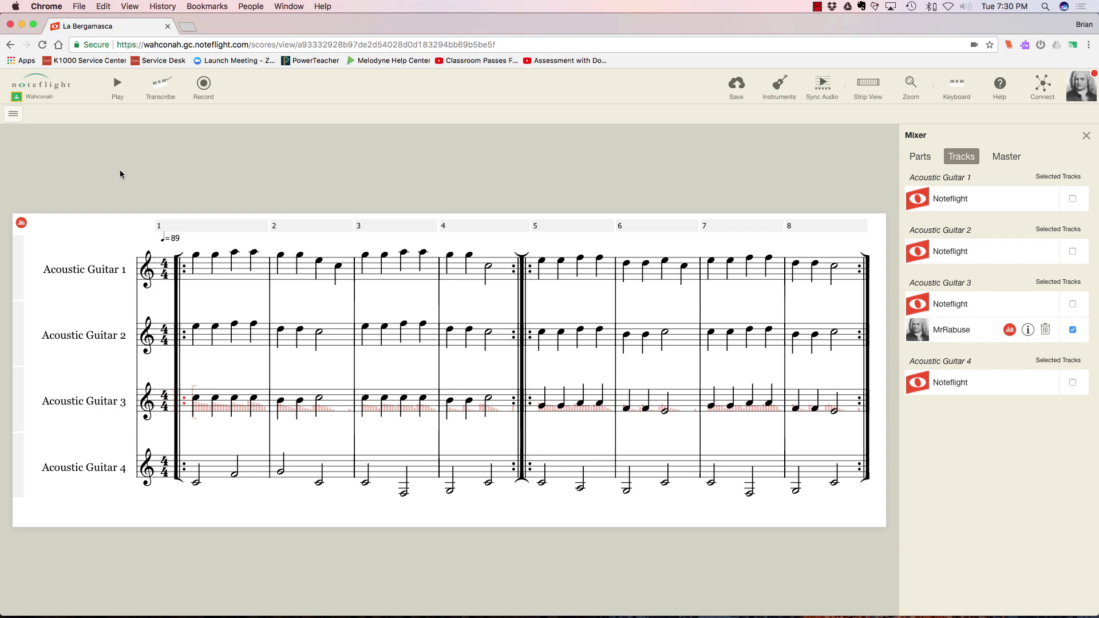
pyautogui.click(118, 86)
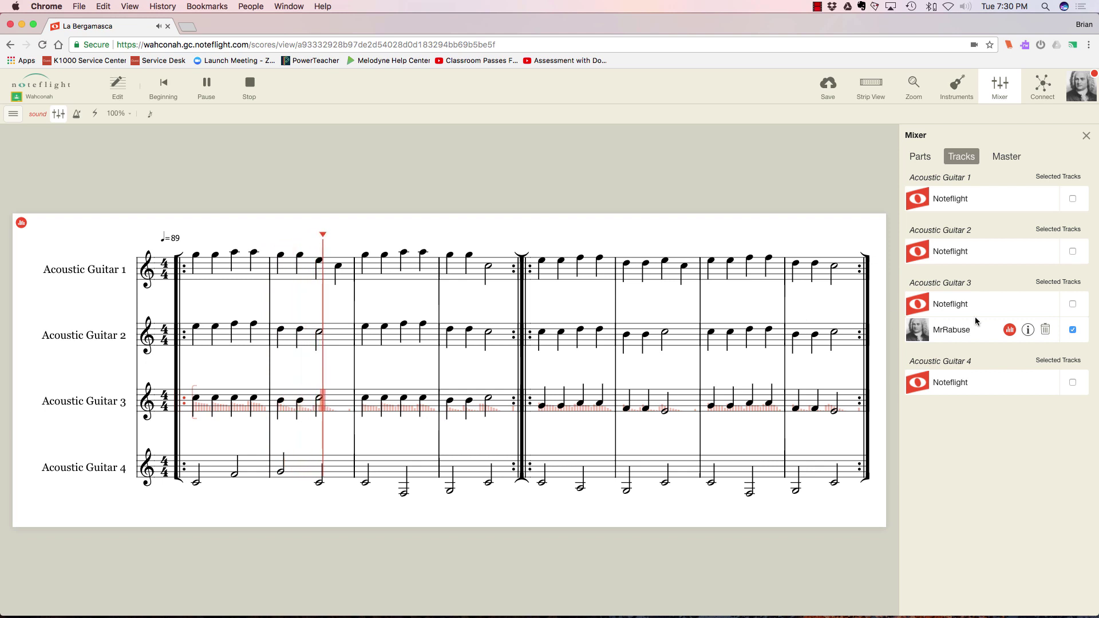
pyautogui.click(1072, 382)
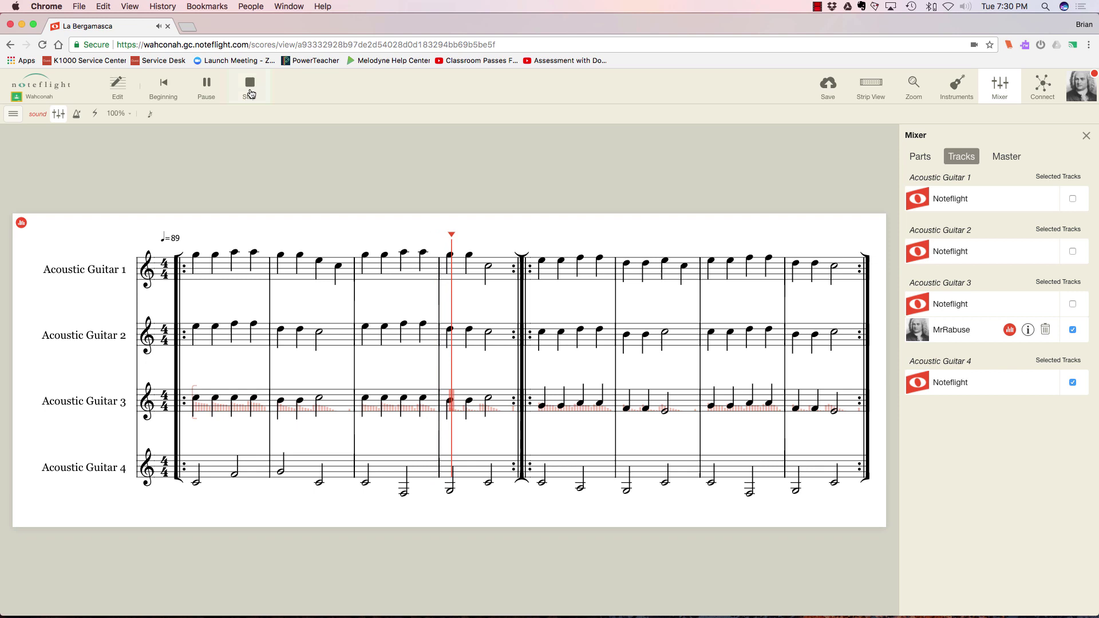
pyautogui.click(250, 92)
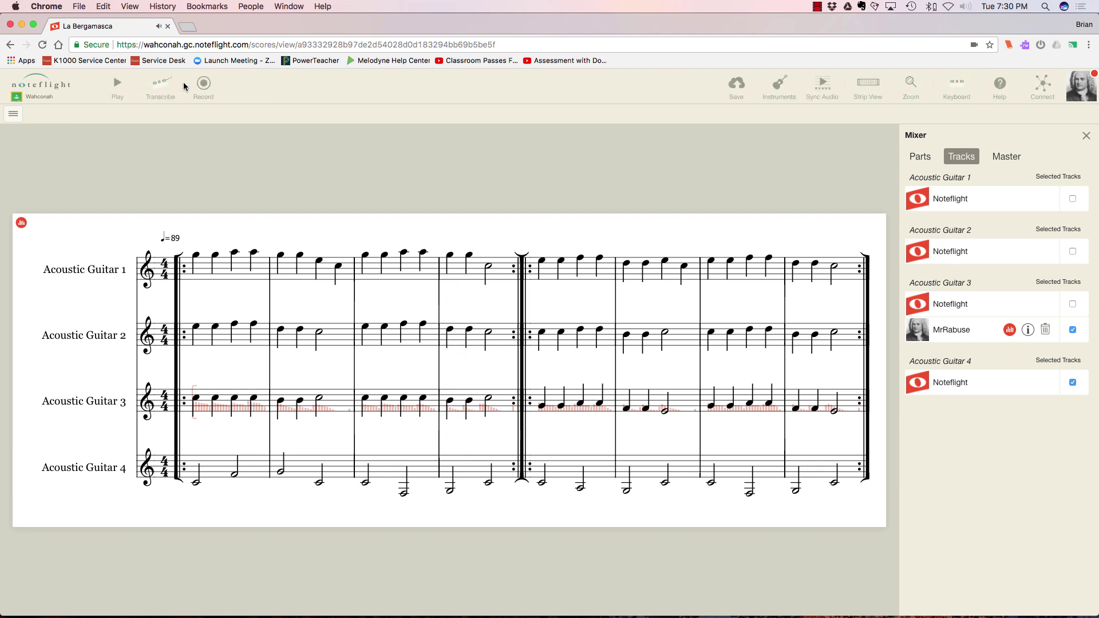
pyautogui.click(123, 88)
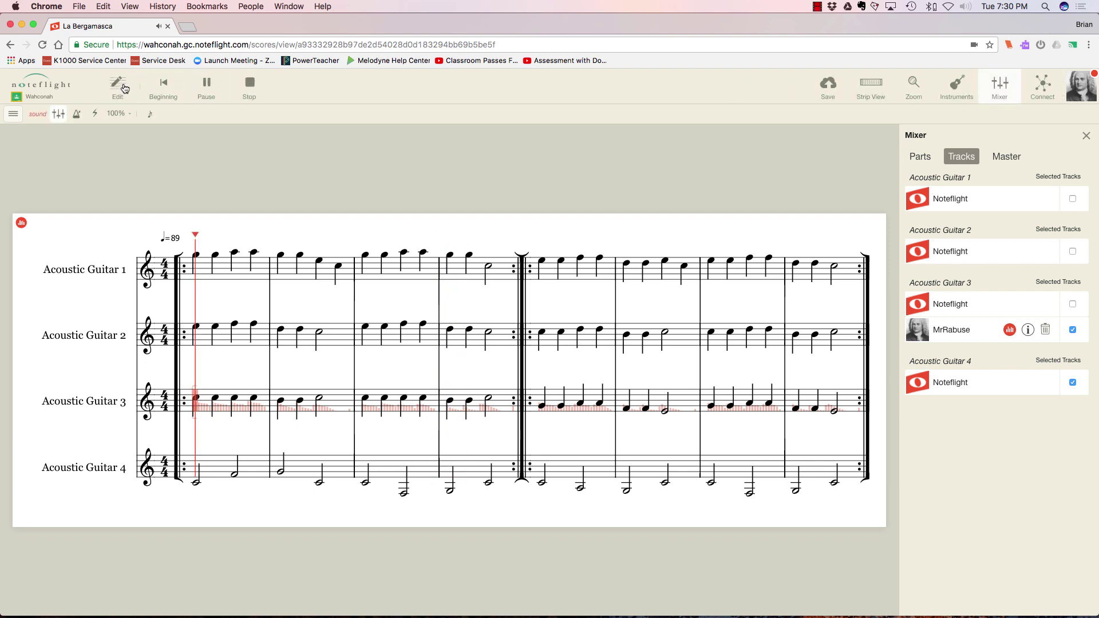
pyautogui.click(250, 85)
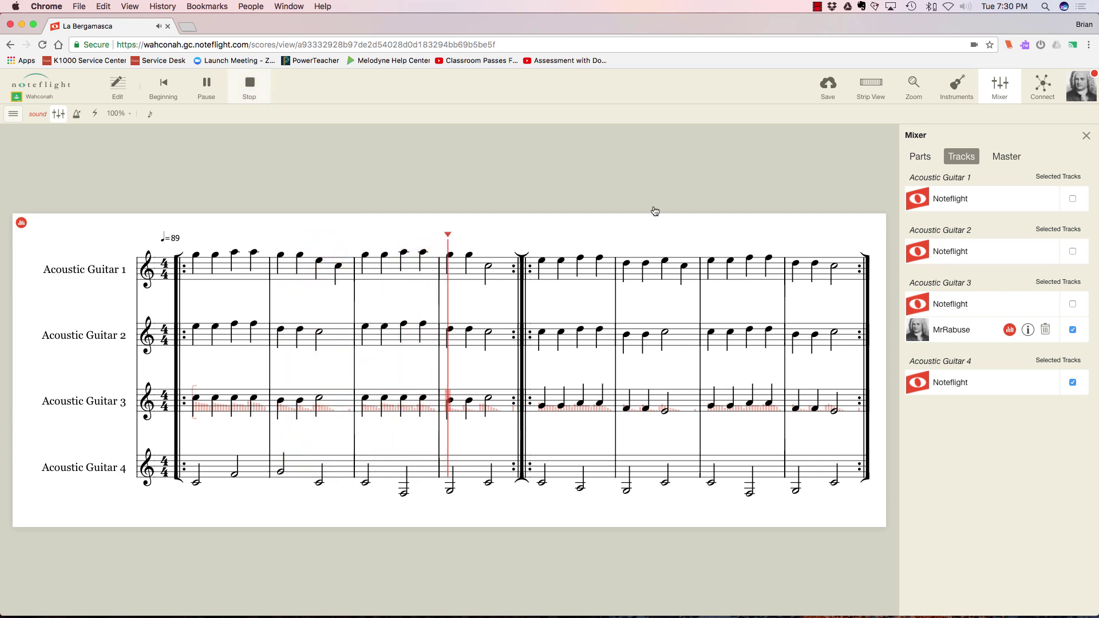
pyautogui.click(1073, 251)
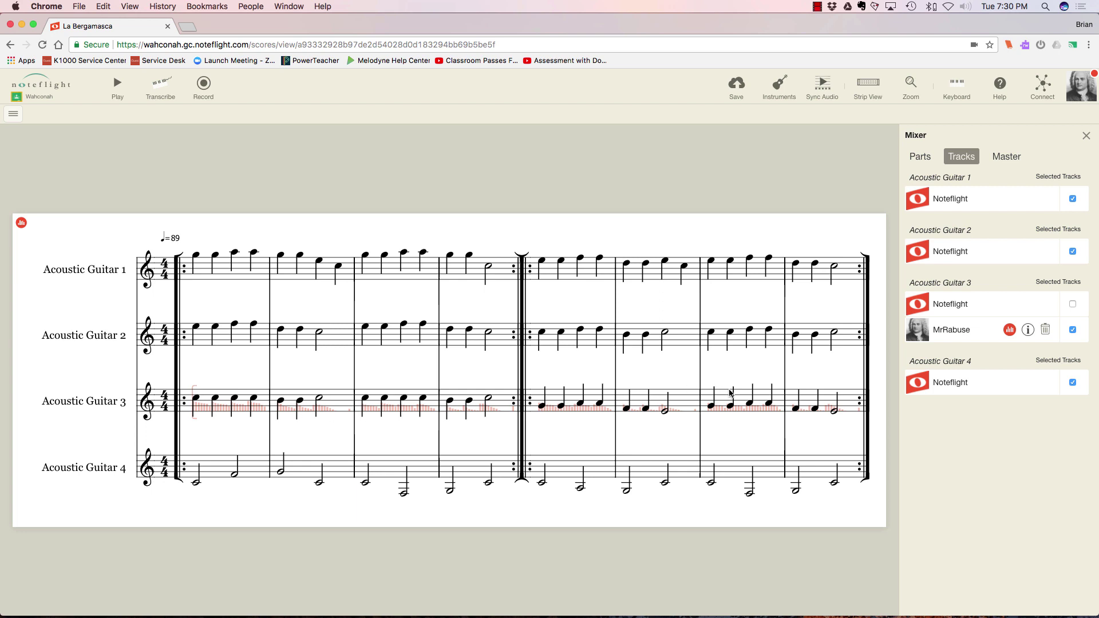
# Open the Connect panel showing the Guitar Ensemble 1 activity and comment box.
pyautogui.click(1043, 87)
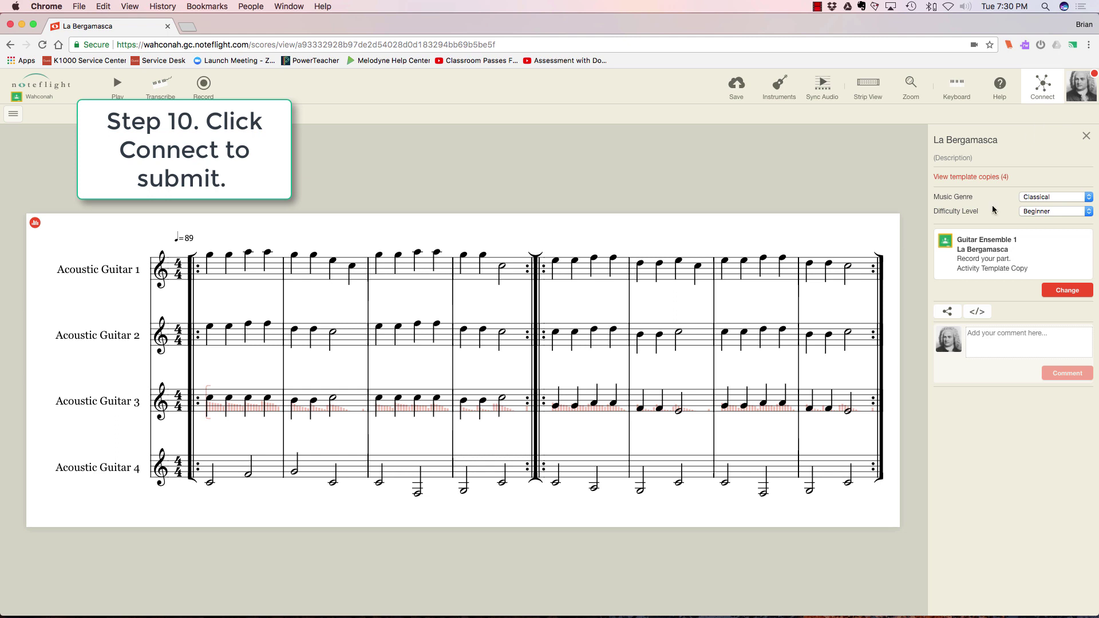